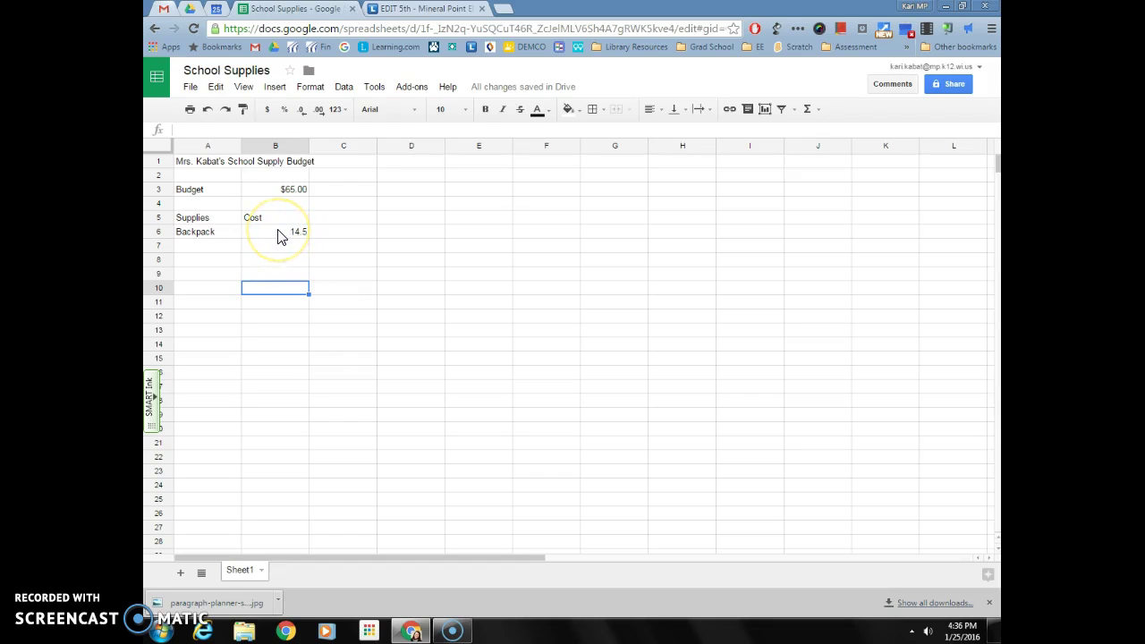
- Apply currency formatting to B6:B16 so the Backpack cost reads $14.50
left_click(279, 236)
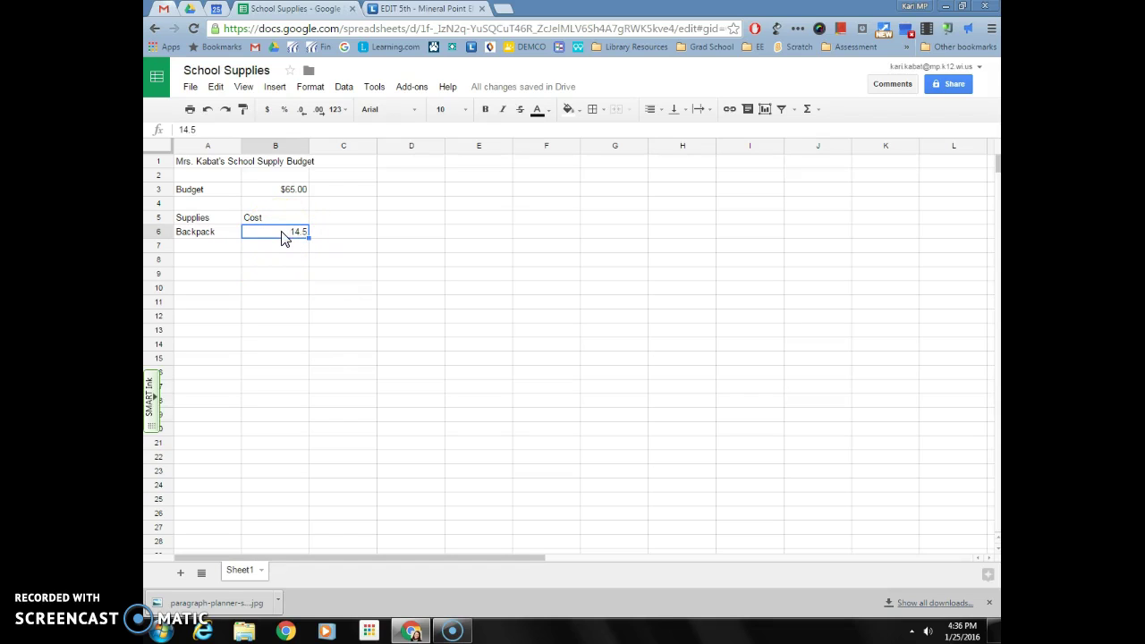
left_click(289, 192)
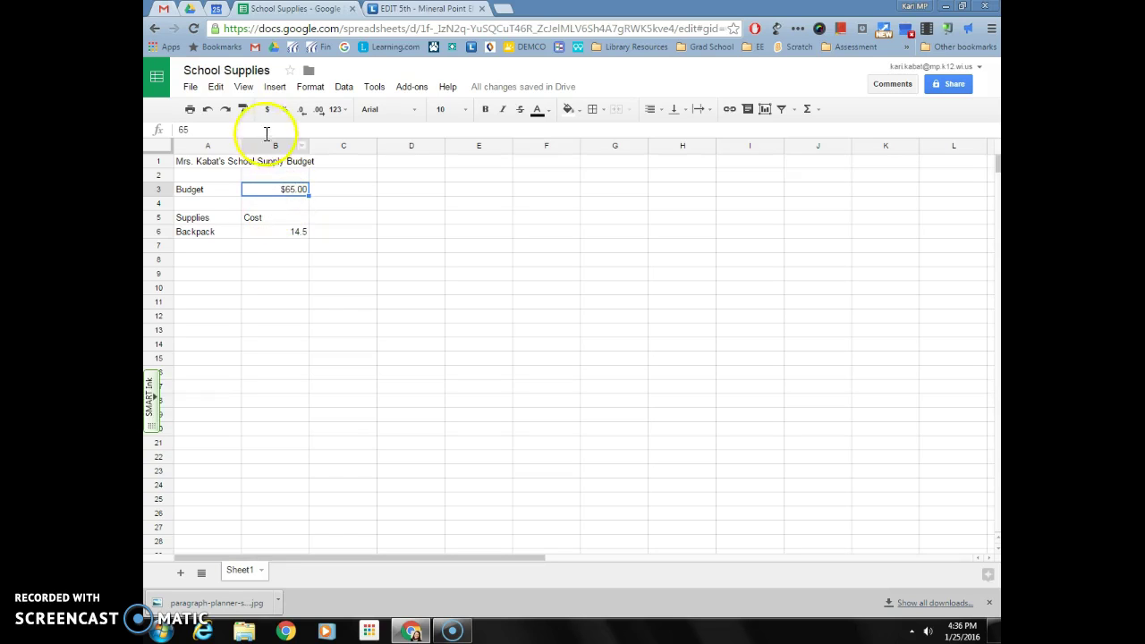
left_click(260, 270)
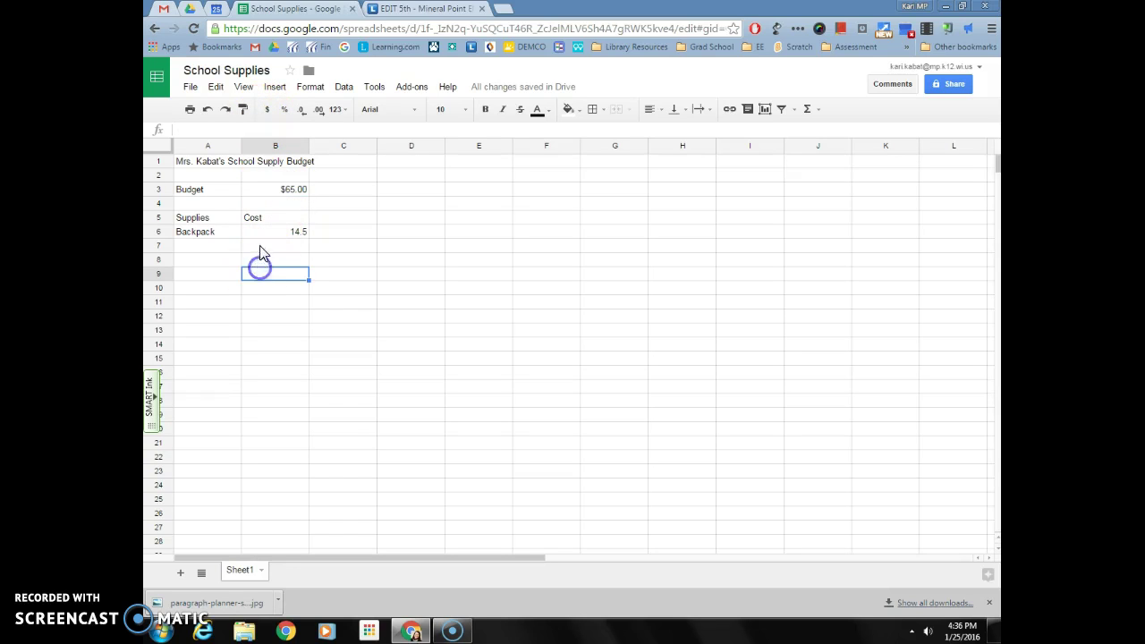
left_click_drag(277, 235, 272, 374)
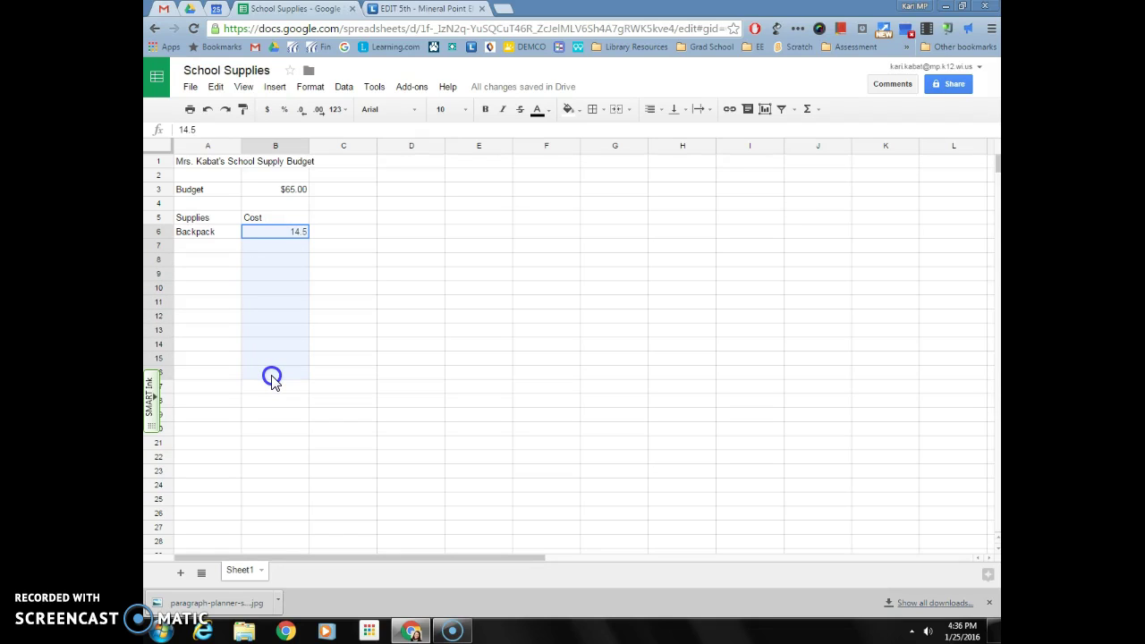
left_click_drag(273, 380, 272, 377)
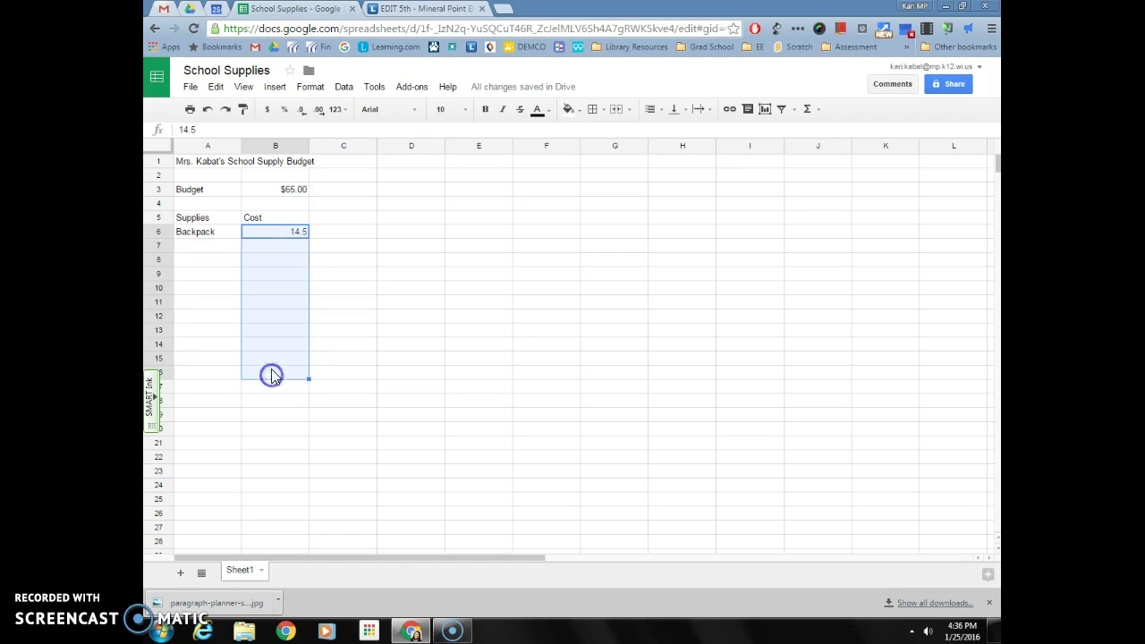
left_click(365, 248)
left_click(280, 233)
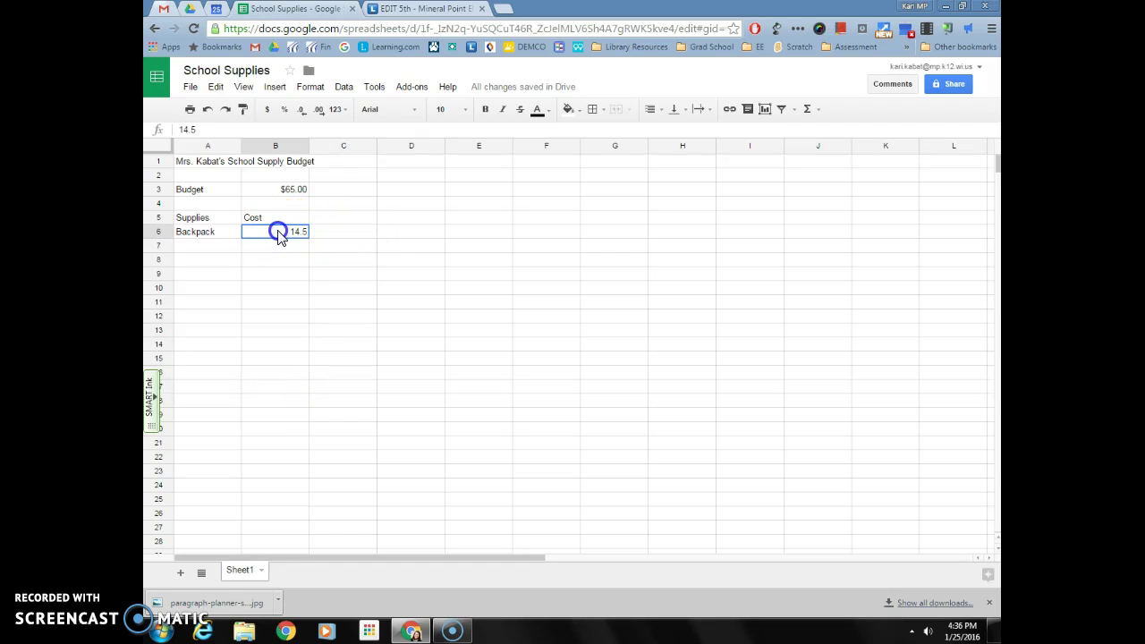
left_click_drag(279, 233, 269, 376)
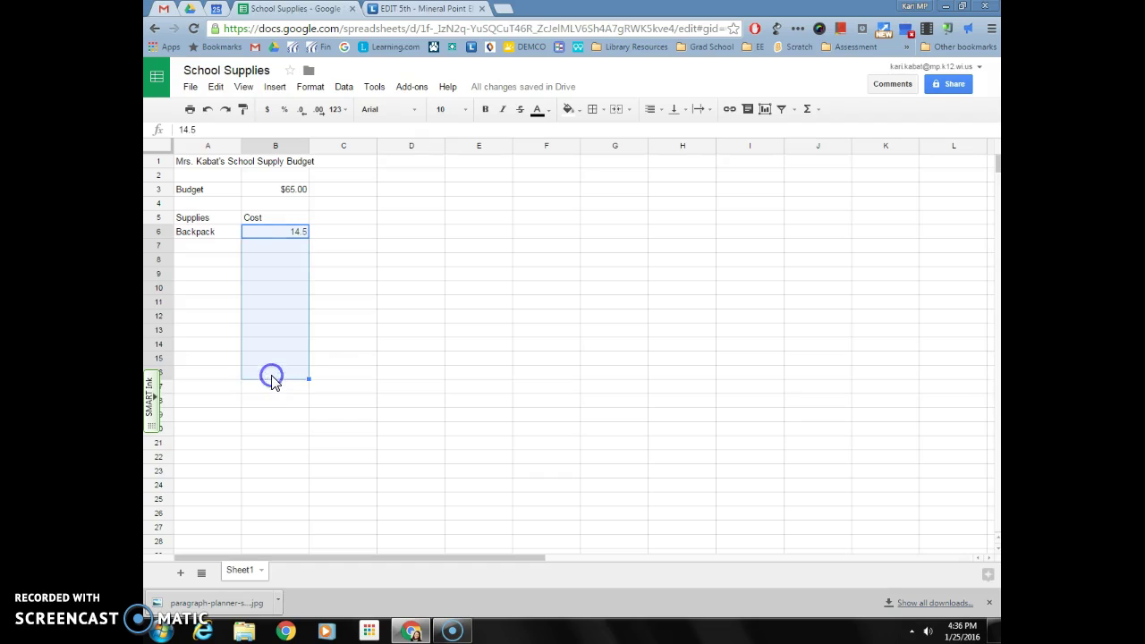
left_click(268, 110)
- Select cell A7 to begin entering the next supply
left_click(208, 247)
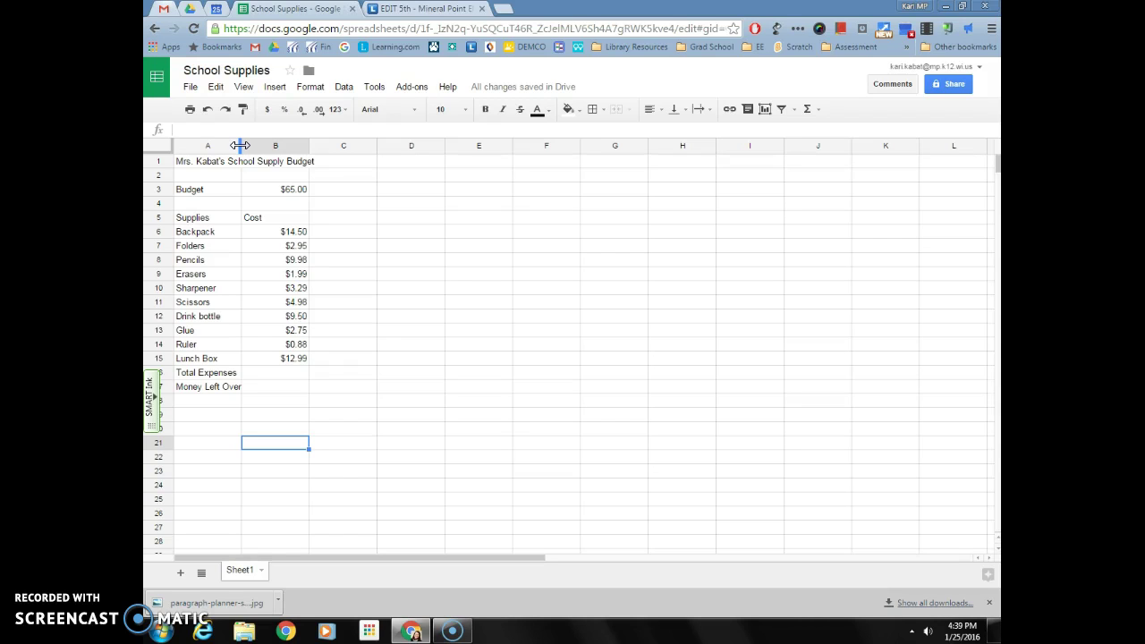
- Drag column A wider so labels like Money Left Over fit
left_click_drag(240, 145, 256, 145)
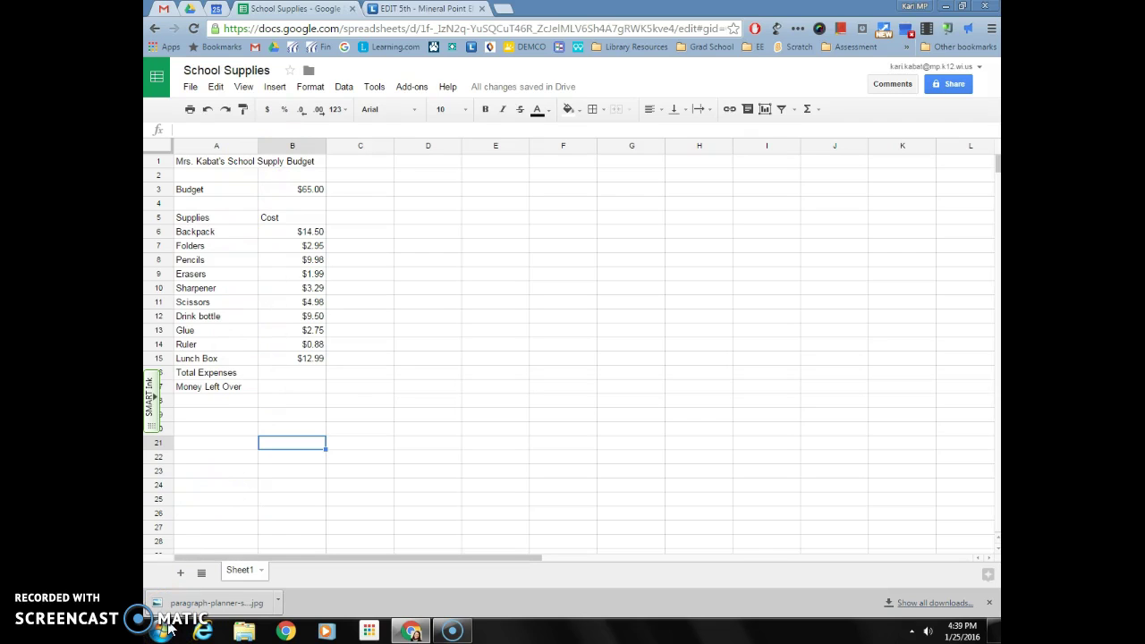
- Make the A1 title 14 point and bold
left_click(220, 163)
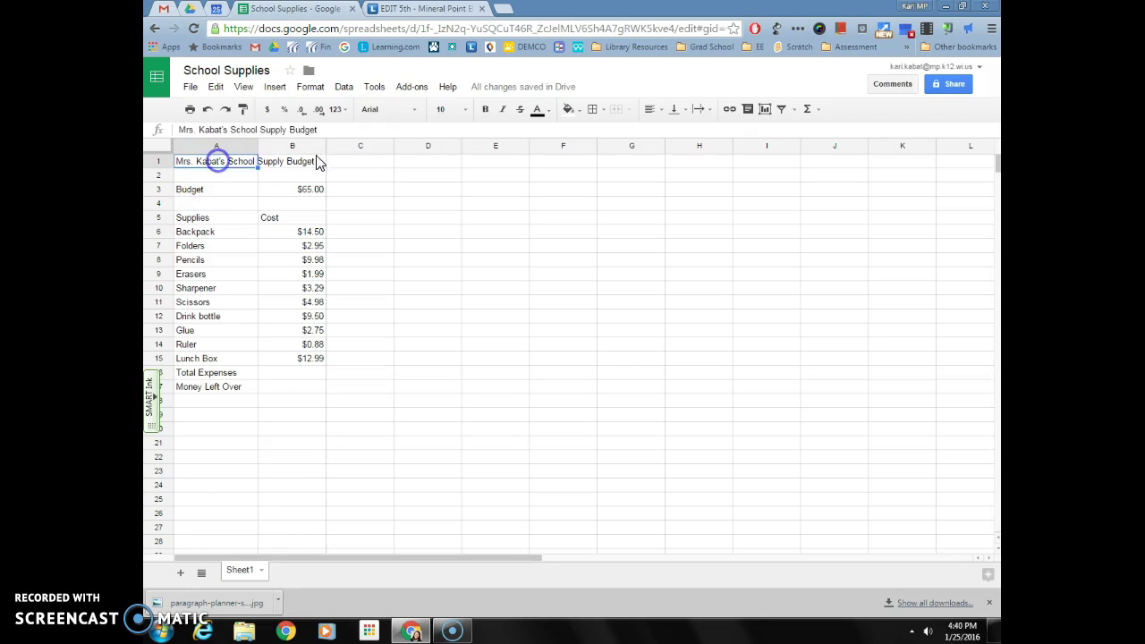
left_click(465, 110)
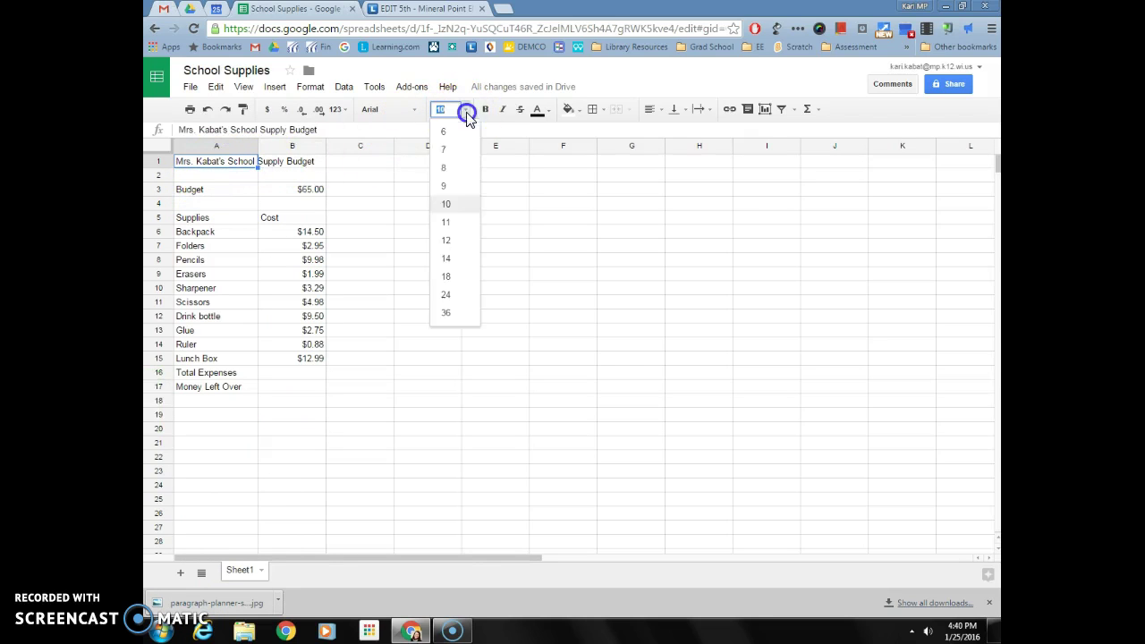
left_click(452, 259)
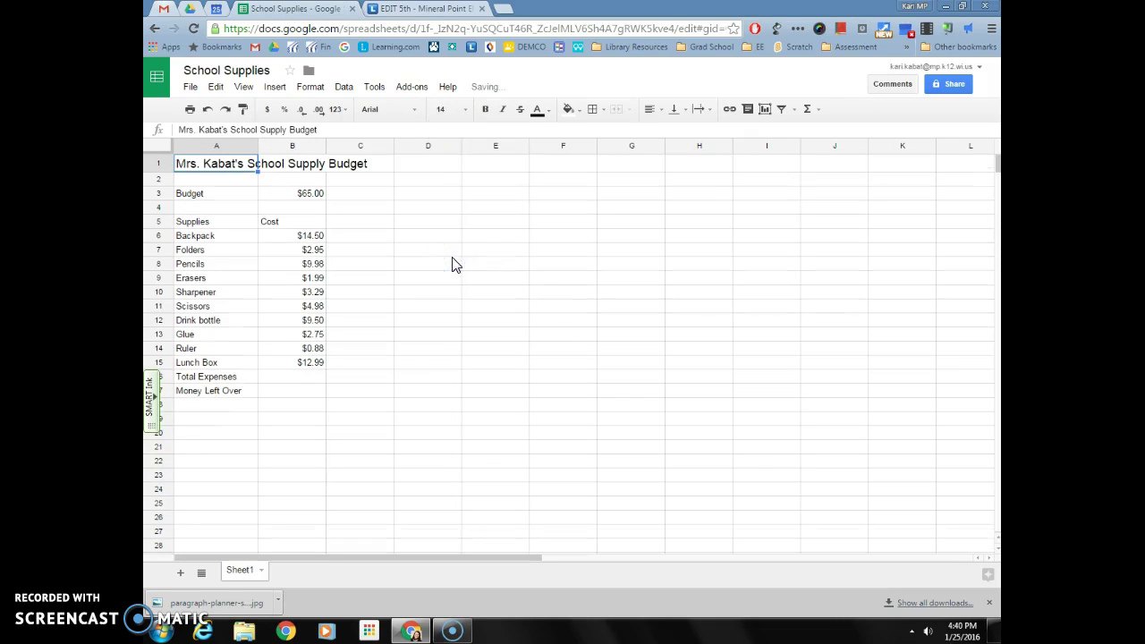
left_click(485, 109)
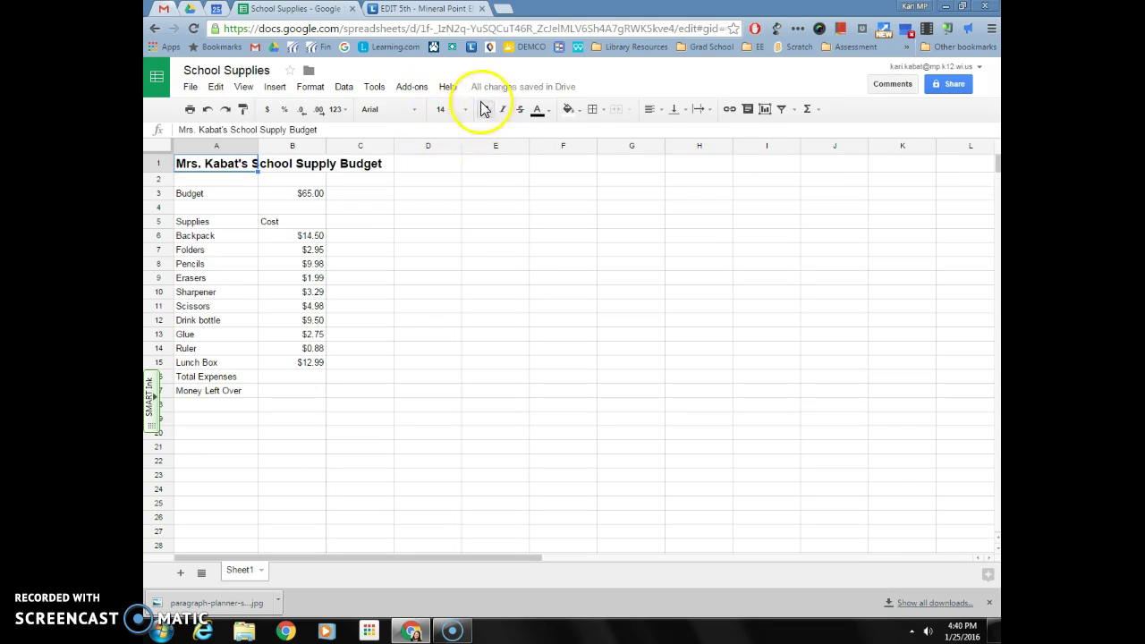
- Bold the Budget label with its $65.00 amount and the Supplies and Cost headings
left_click(260, 194)
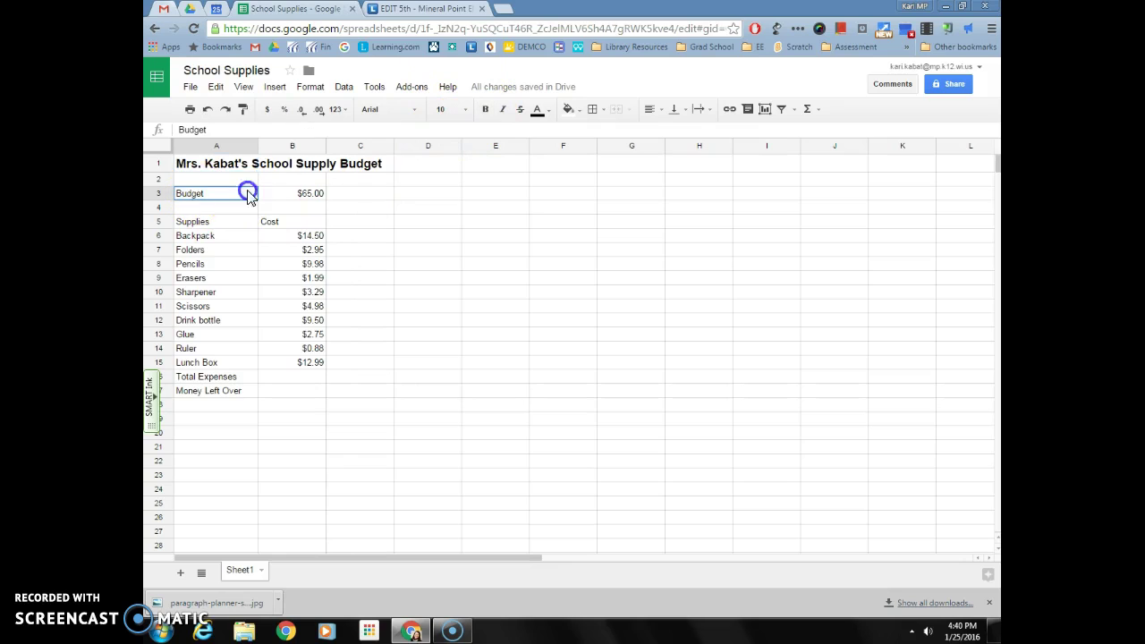
left_click_drag(260, 195, 307, 193)
left_click(485, 109)
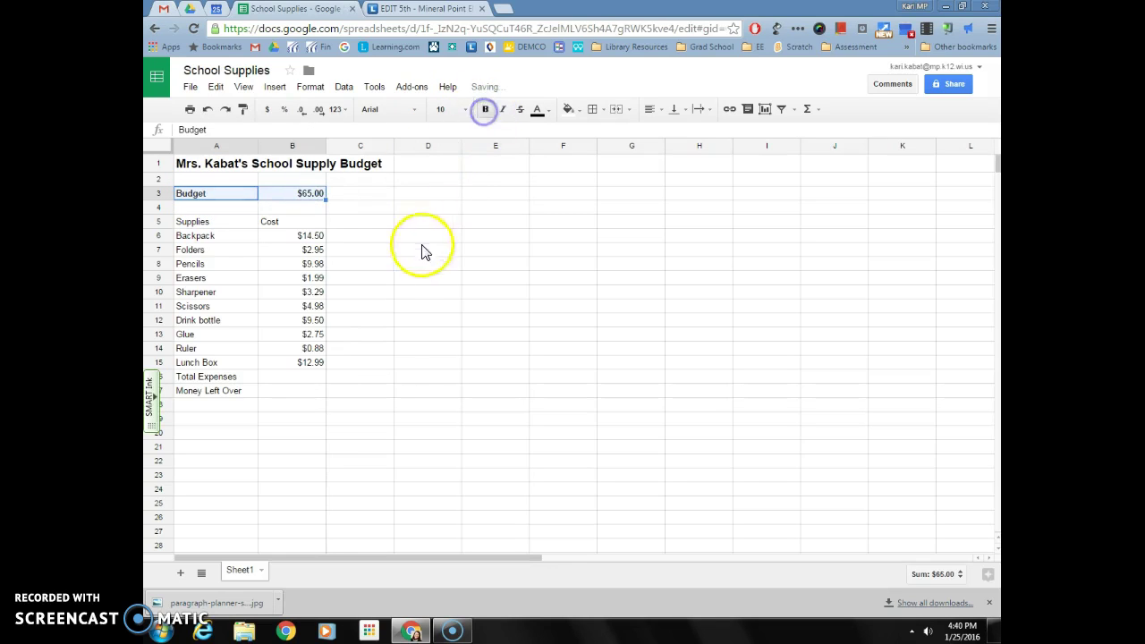
left_click_drag(222, 223, 291, 222)
left_click(485, 110)
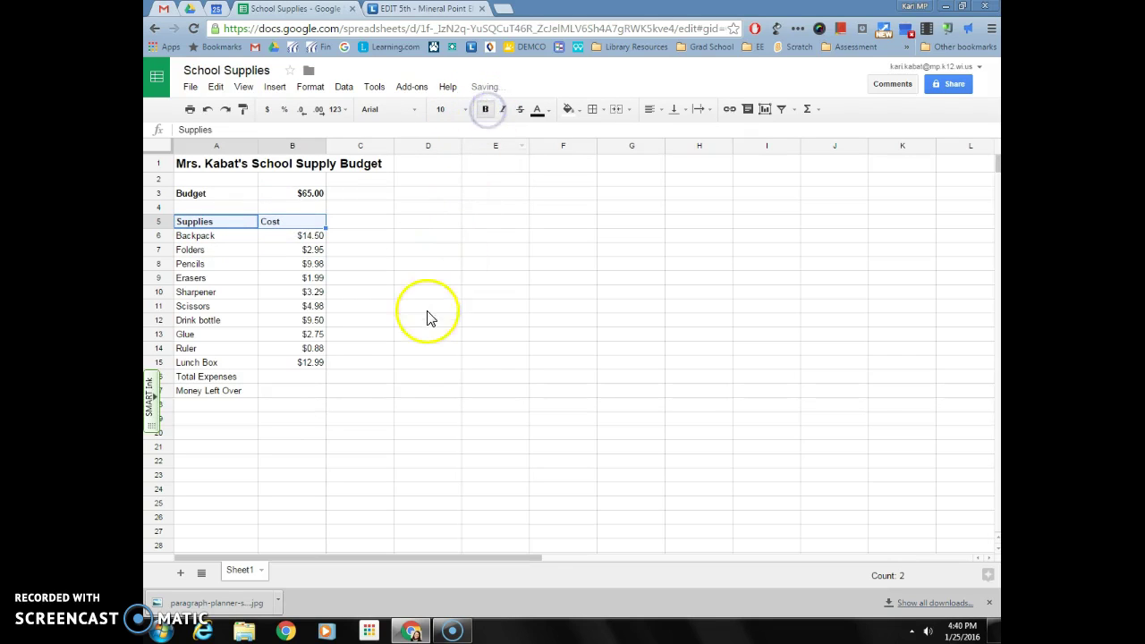
- Bold rows 16–17 holding Total Expenses and Money Left Over
left_click(224, 378)
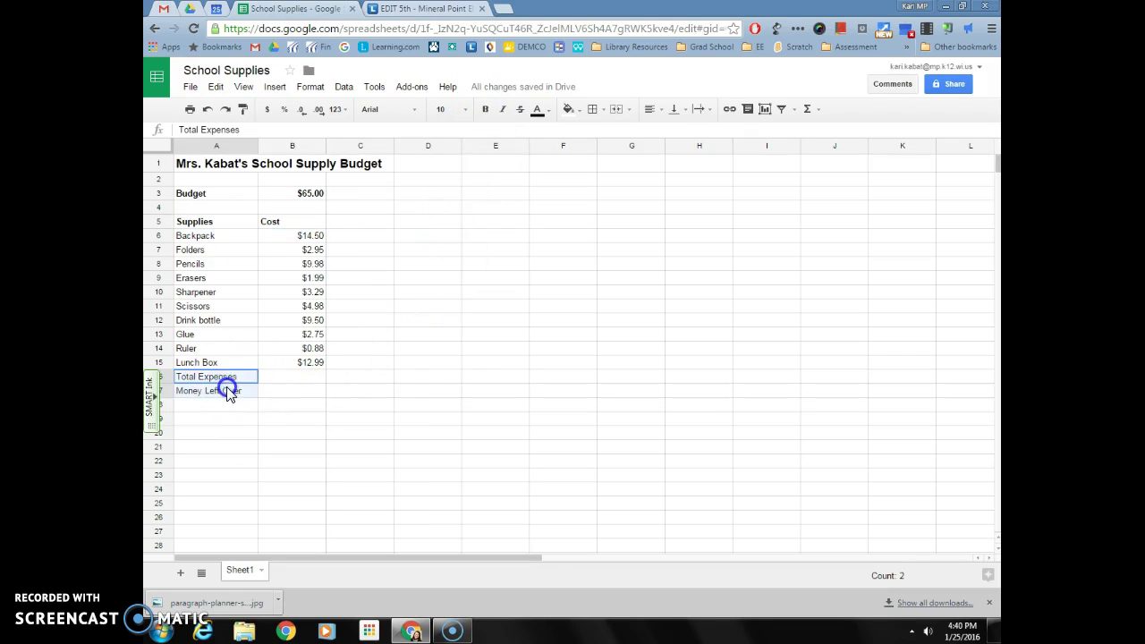
left_click_drag(239, 394, 308, 395)
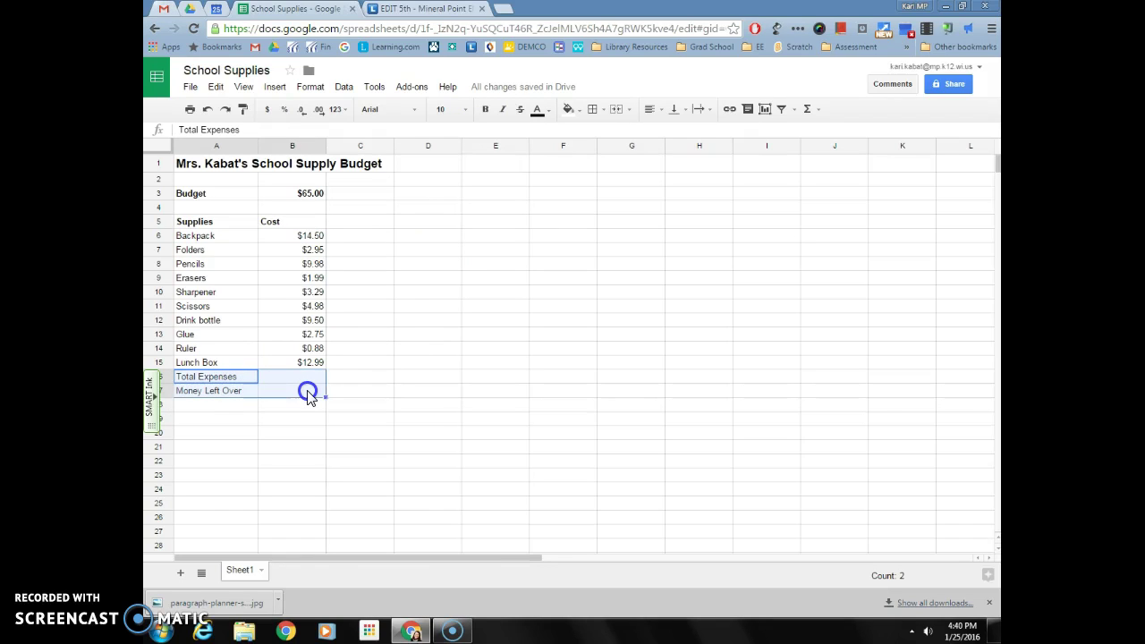
left_click(485, 110)
left_click(378, 399)
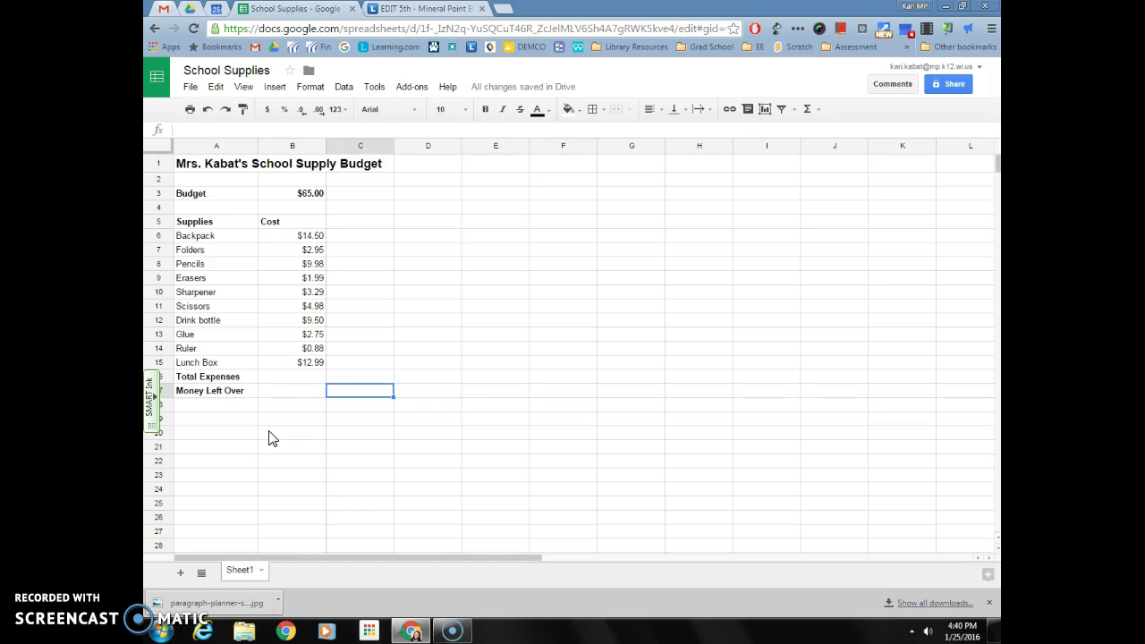
- In B16, type sum and choose SUM from the autocomplete suggestions
left_click(295, 378)
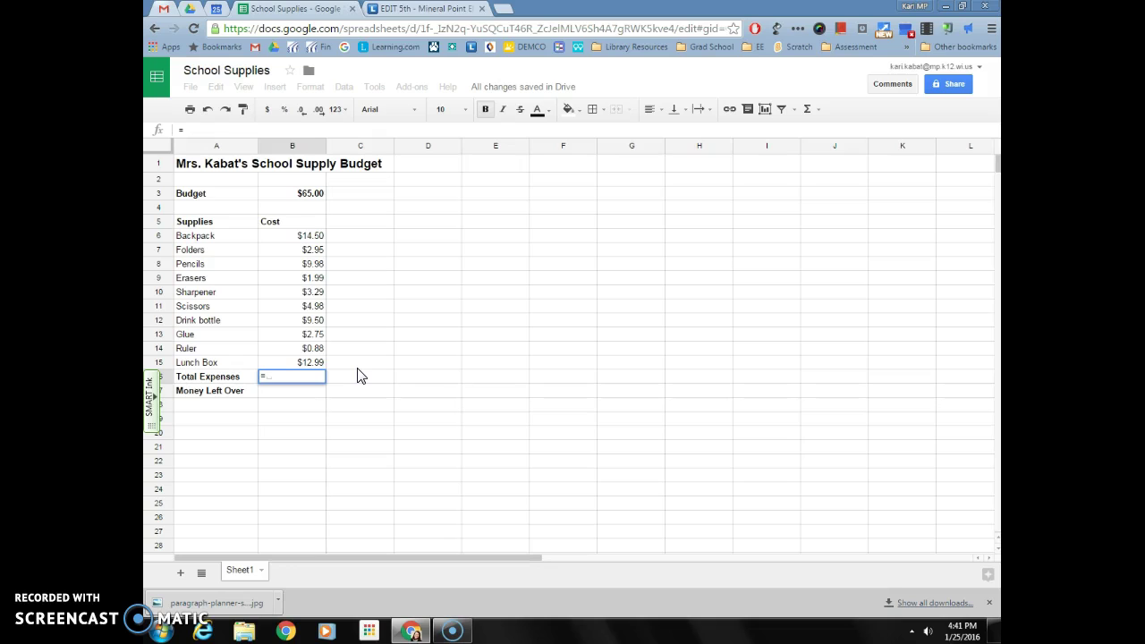
type("sum")
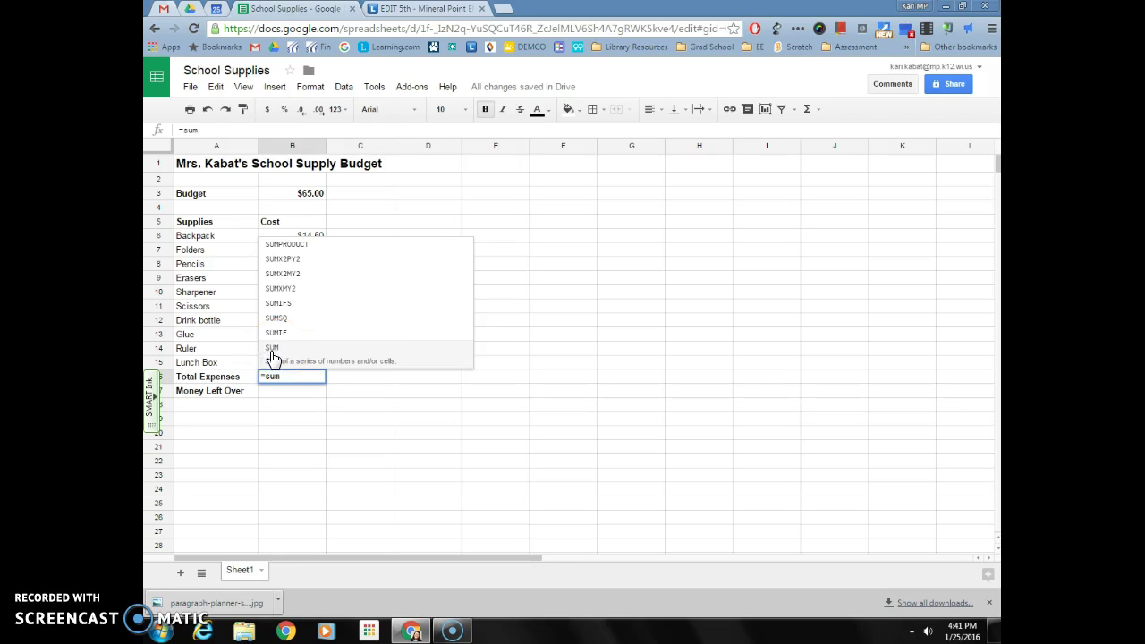
left_click(277, 357)
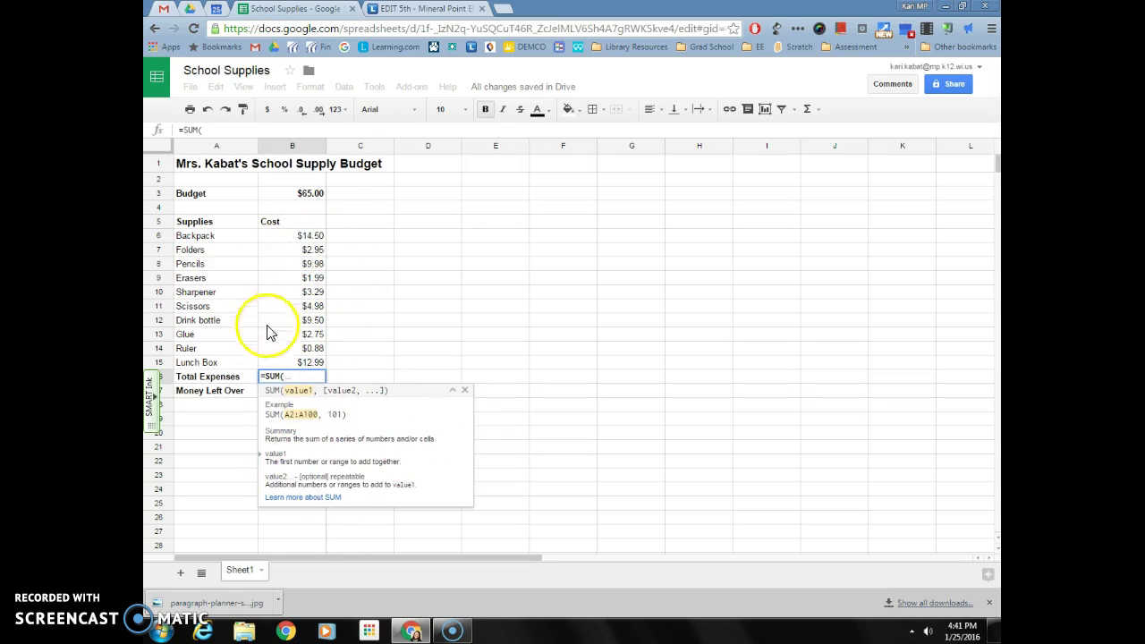
- Collapse the SUM help card and put the cursor after =SUM( in B16
left_click(452, 391)
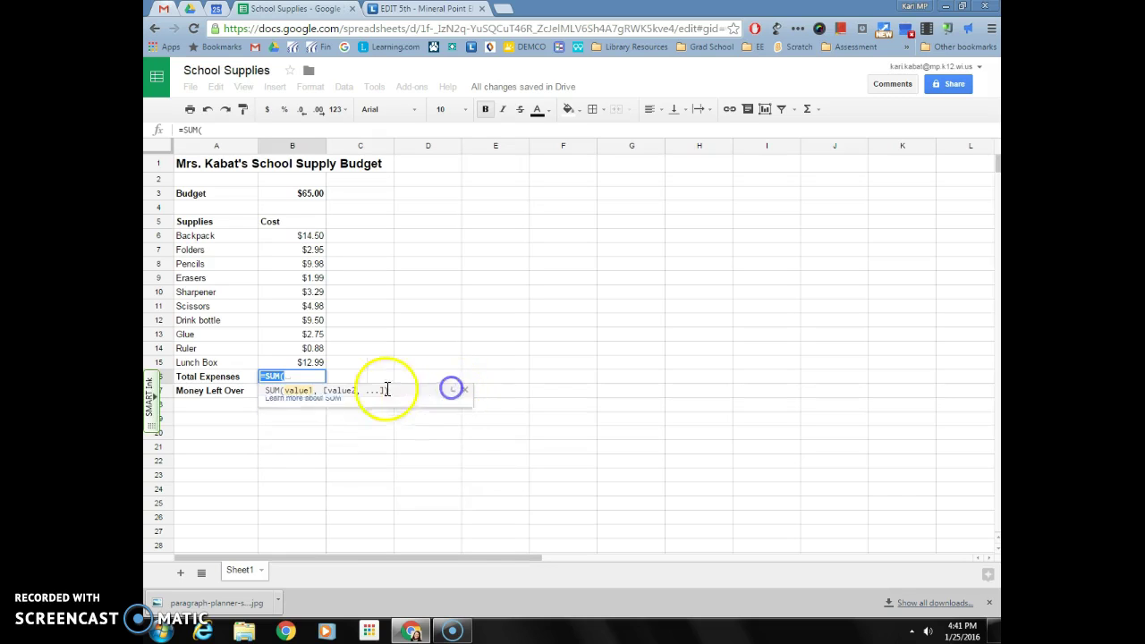
triple_click(287, 377)
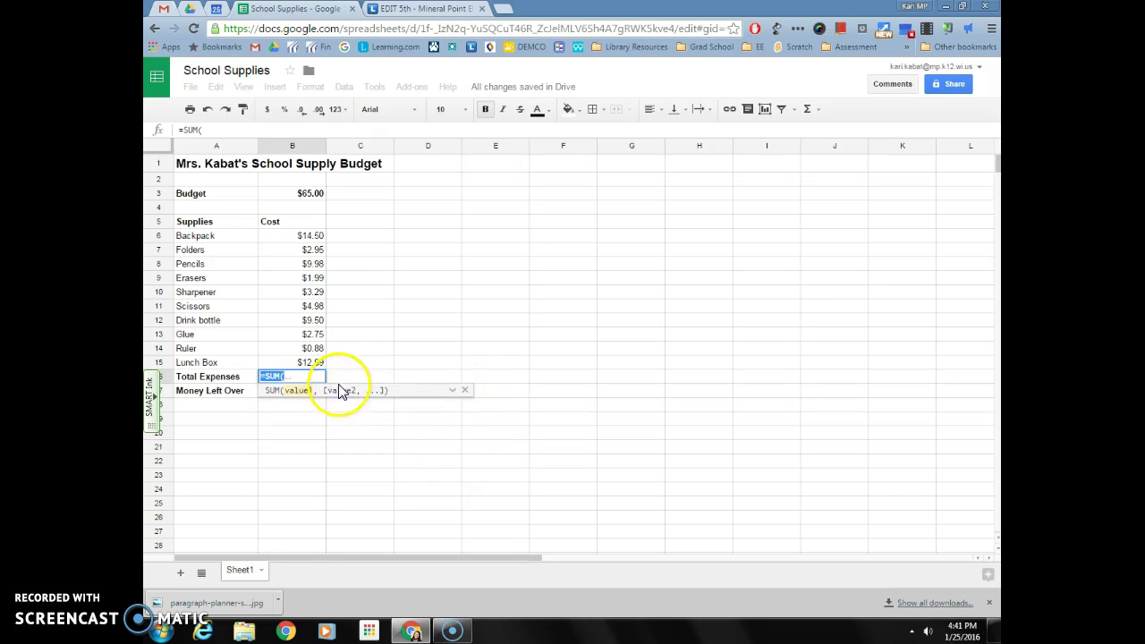
triple_click(288, 377)
left_click(287, 376)
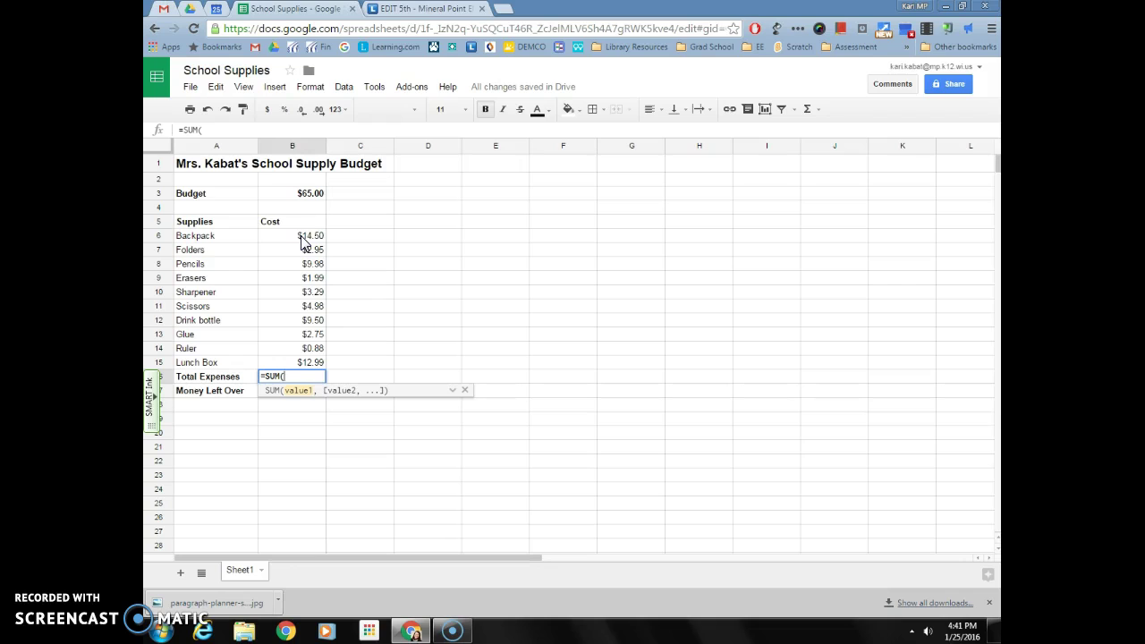
- Complete =SUM(B6:B15) in B16 so Total Expenses shows $63.81
left_click(301, 238)
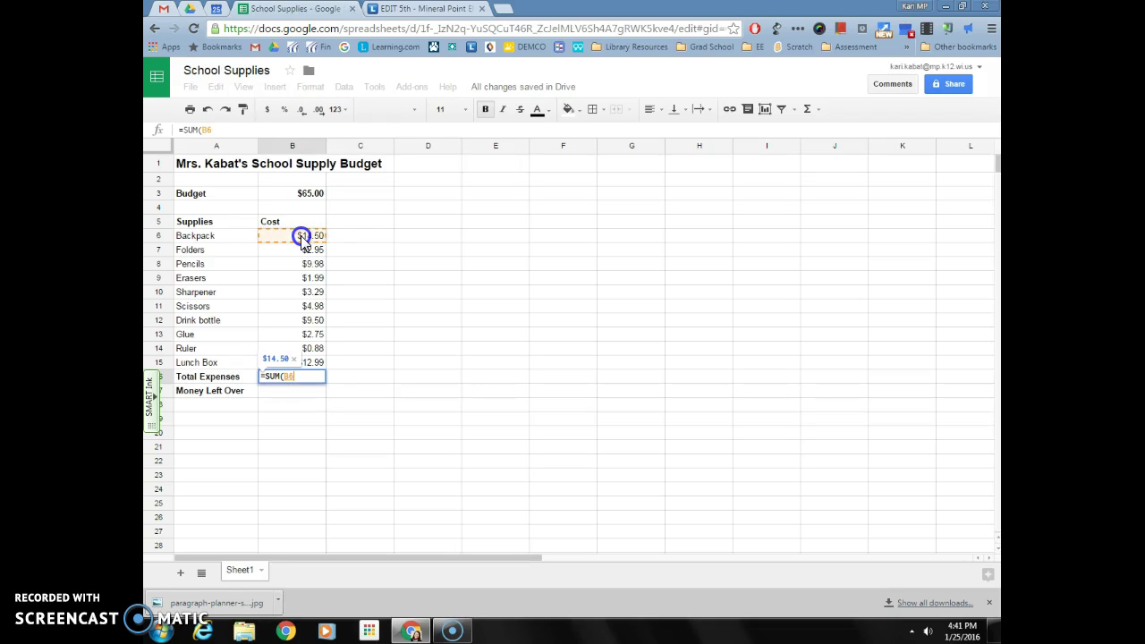
left_click_drag(302, 240, 312, 365)
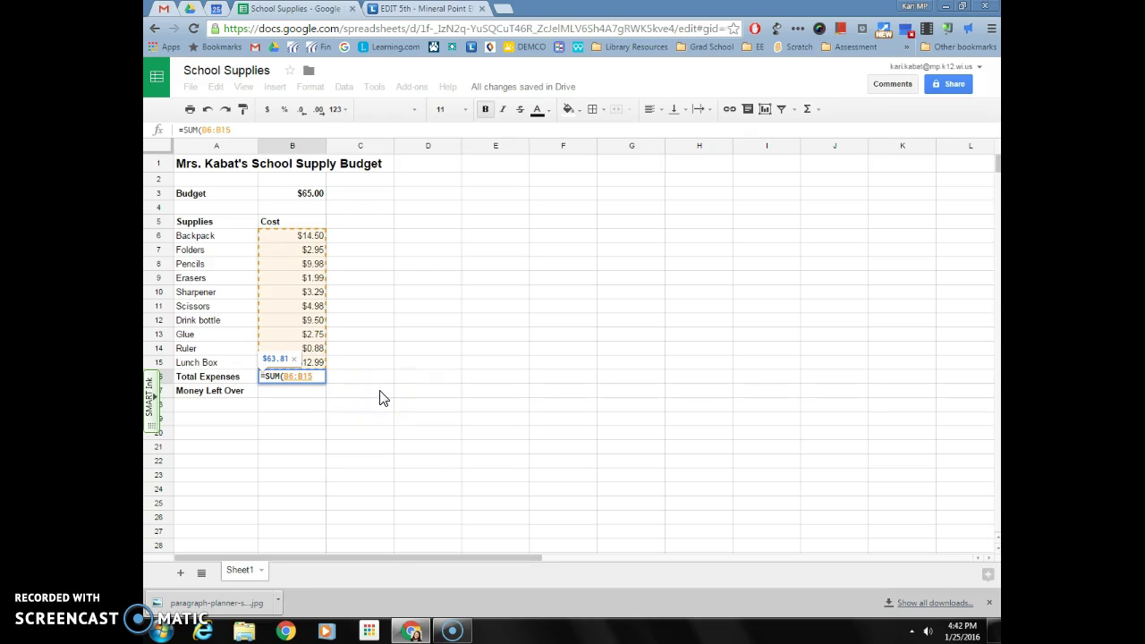
type(")")
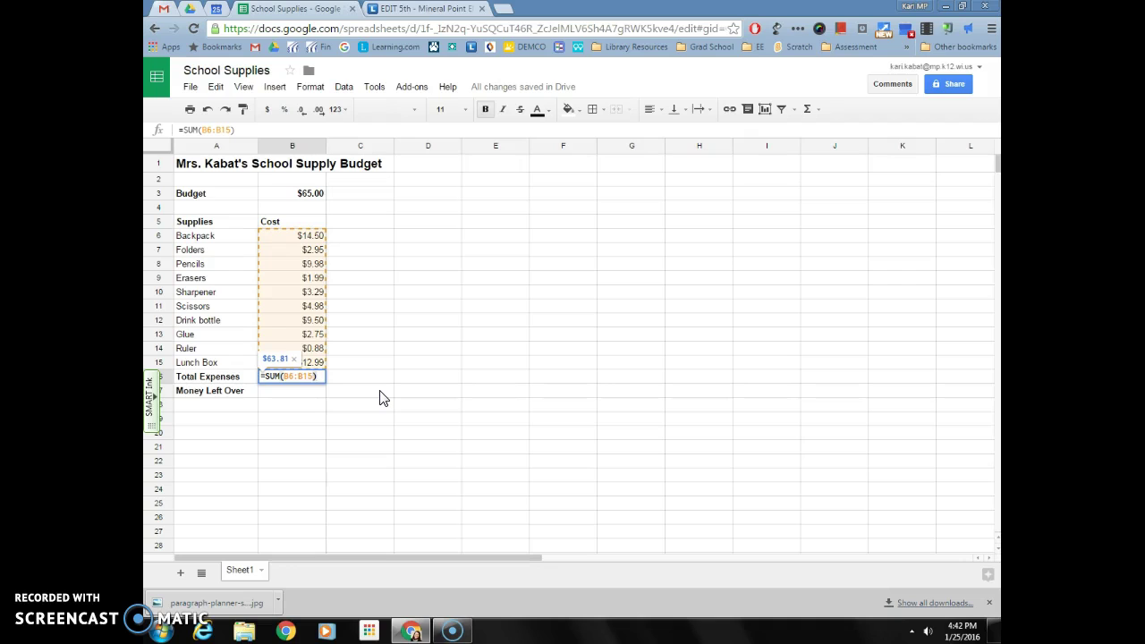
key("Return")
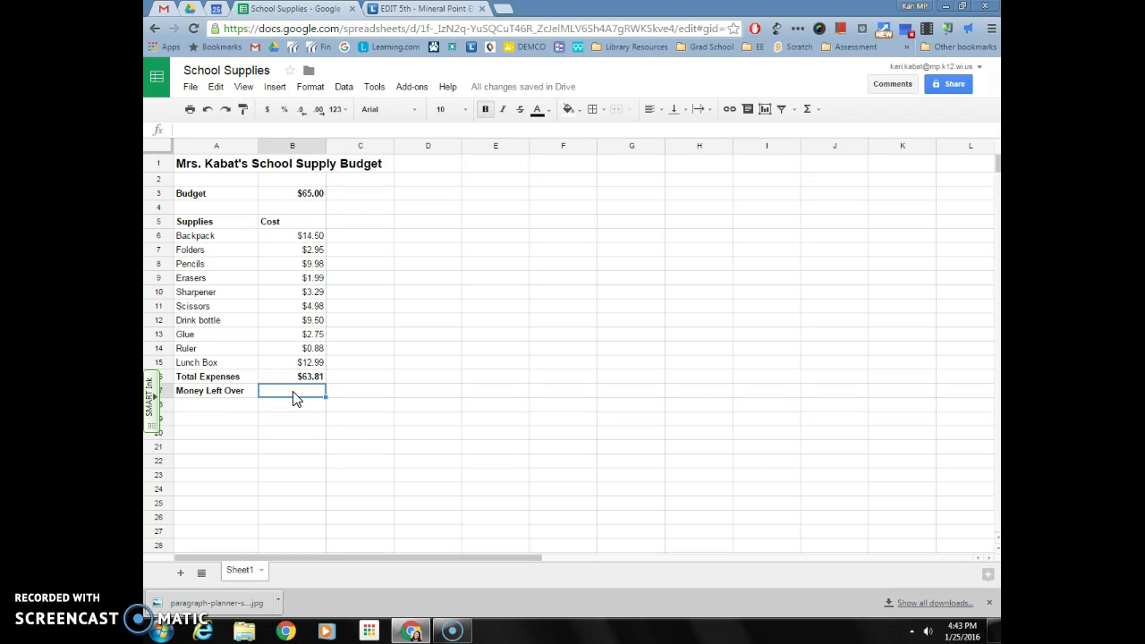
- Enter =B3-B16 in B17 so Money Left Over shows $1.19
type("=")
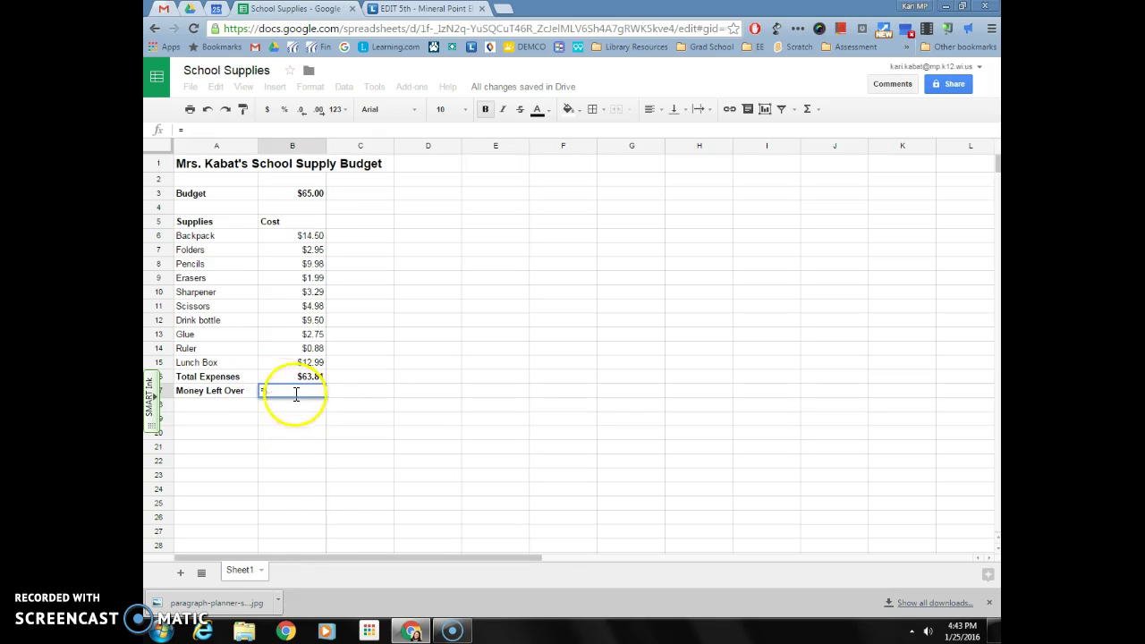
left_click(306, 198)
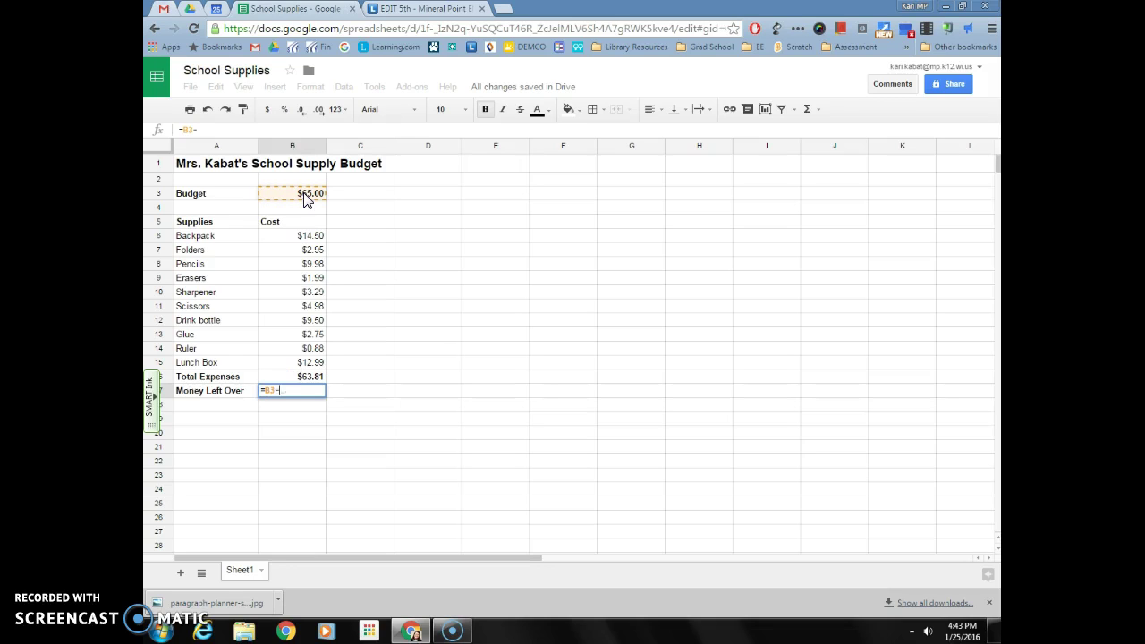
left_click(295, 377)
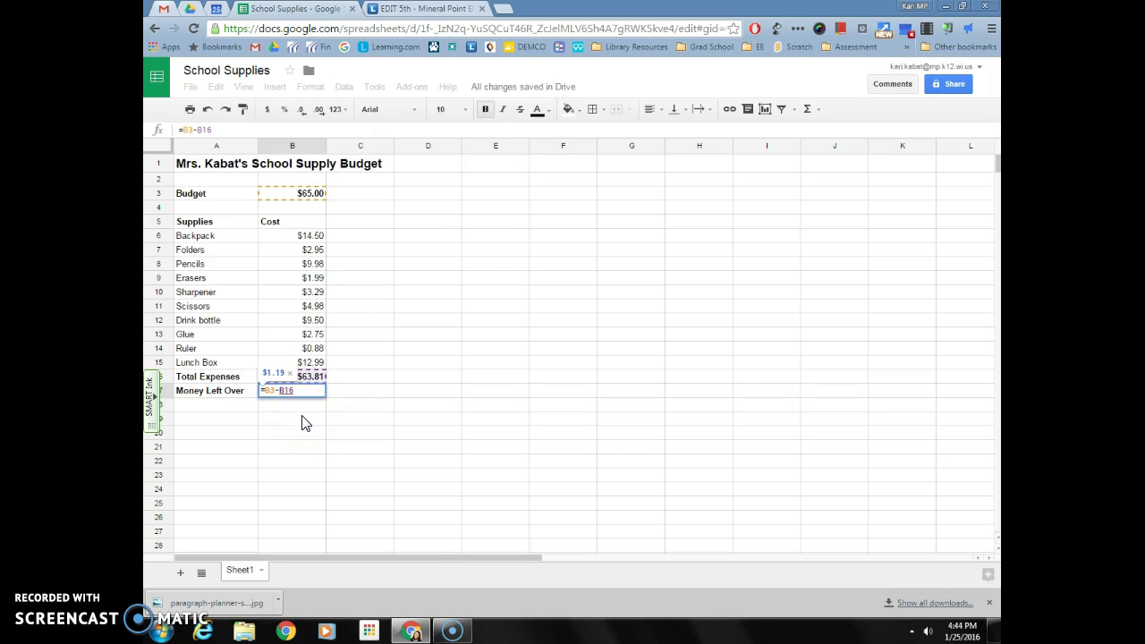
key("Return")
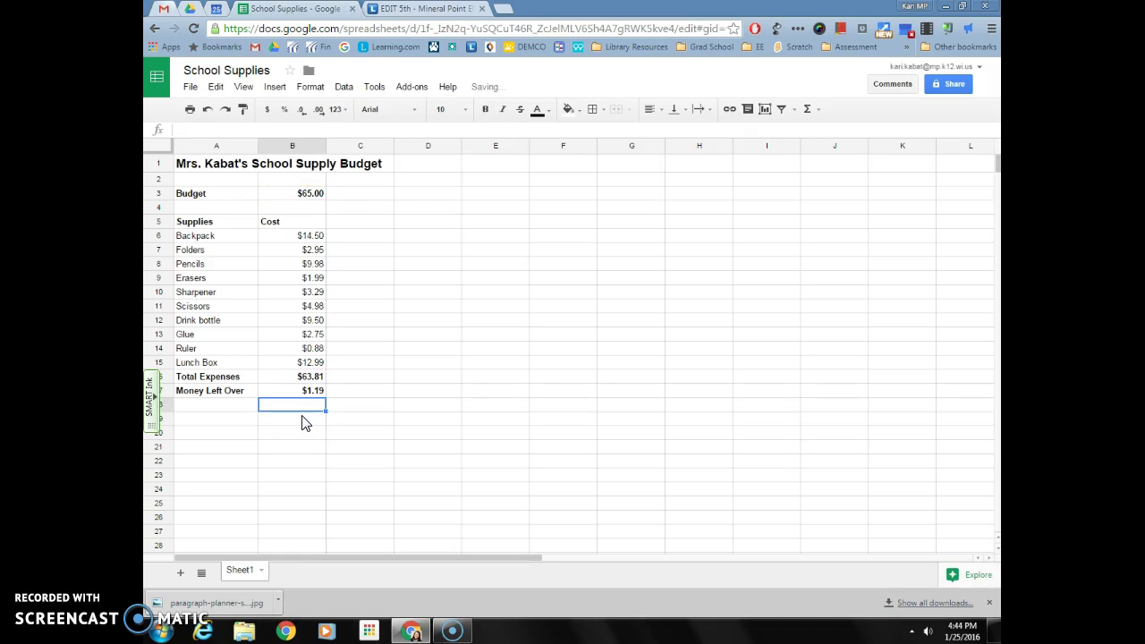